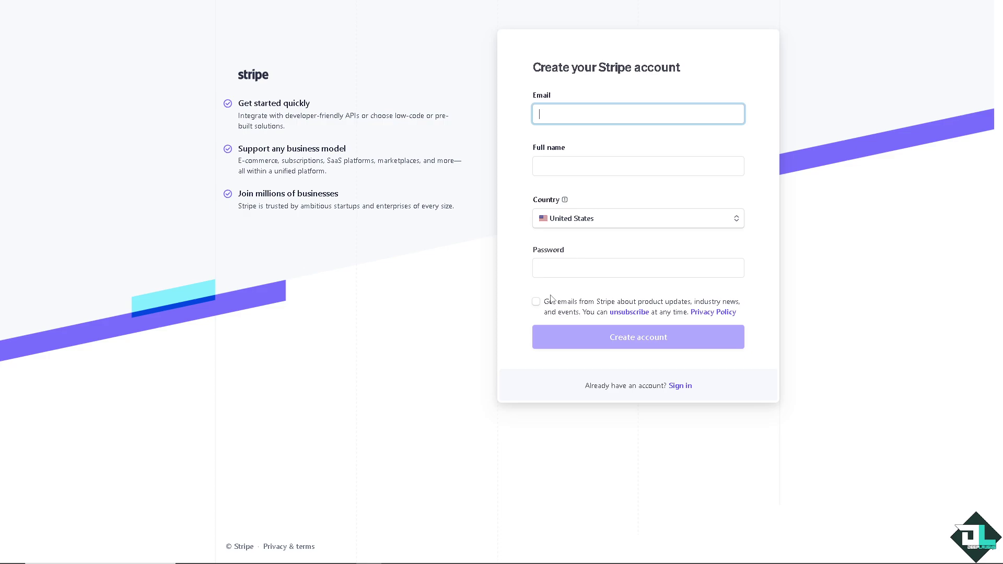
Opt in to product update emails, then exit the product edit panel without saving
click(536, 302)
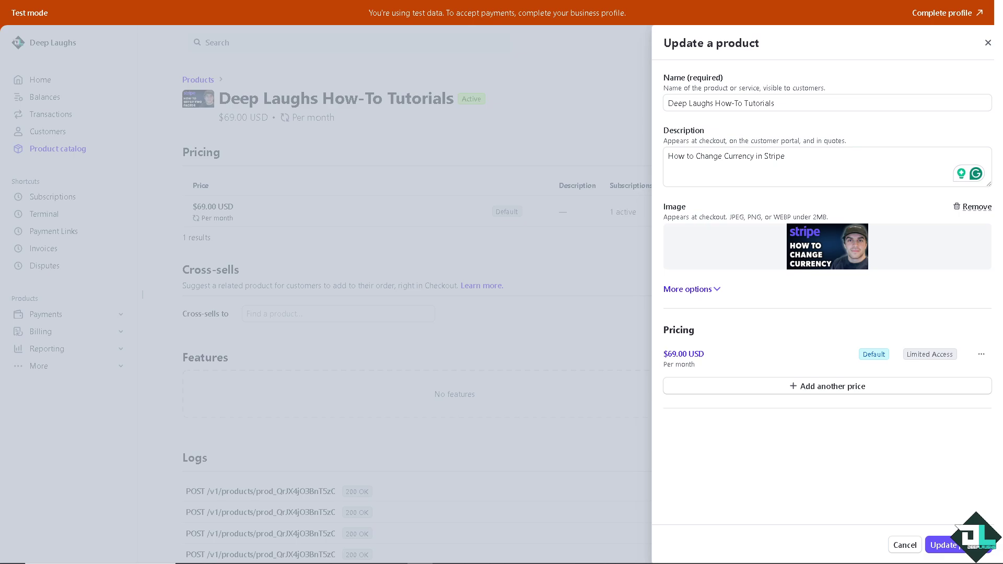
click(987, 42)
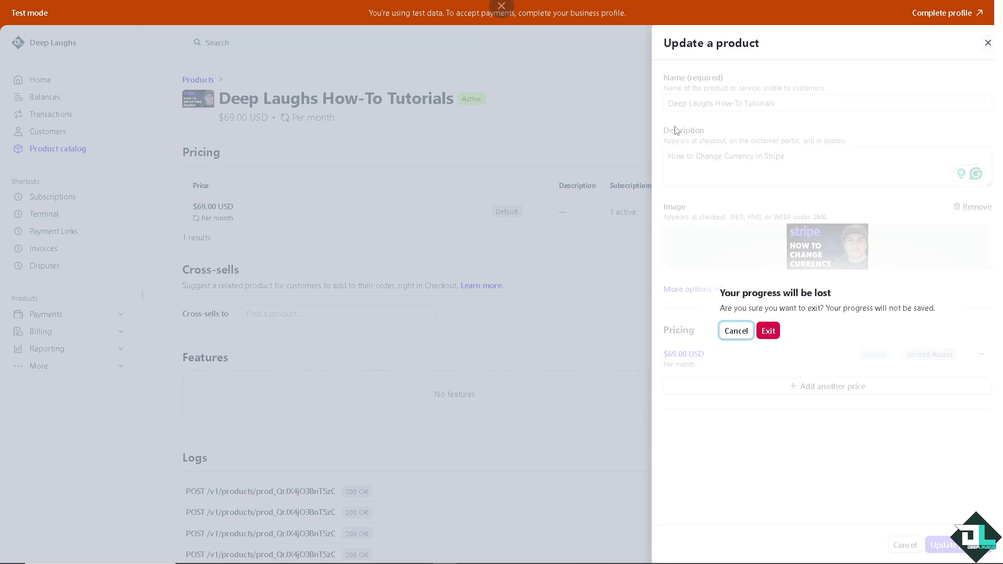
click(768, 331)
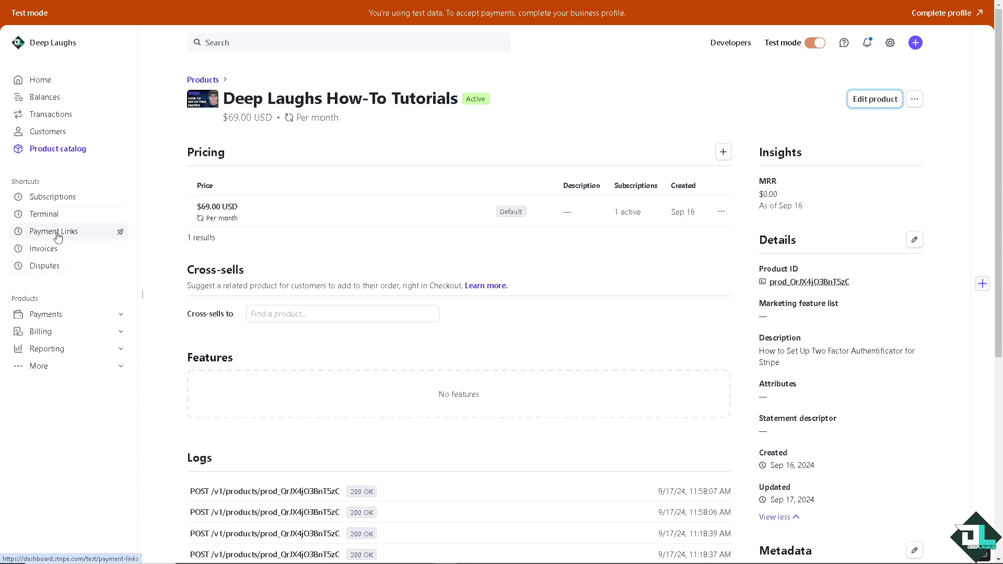
Start a new payment link from Payment Links and bring up the product choices
click(57, 235)
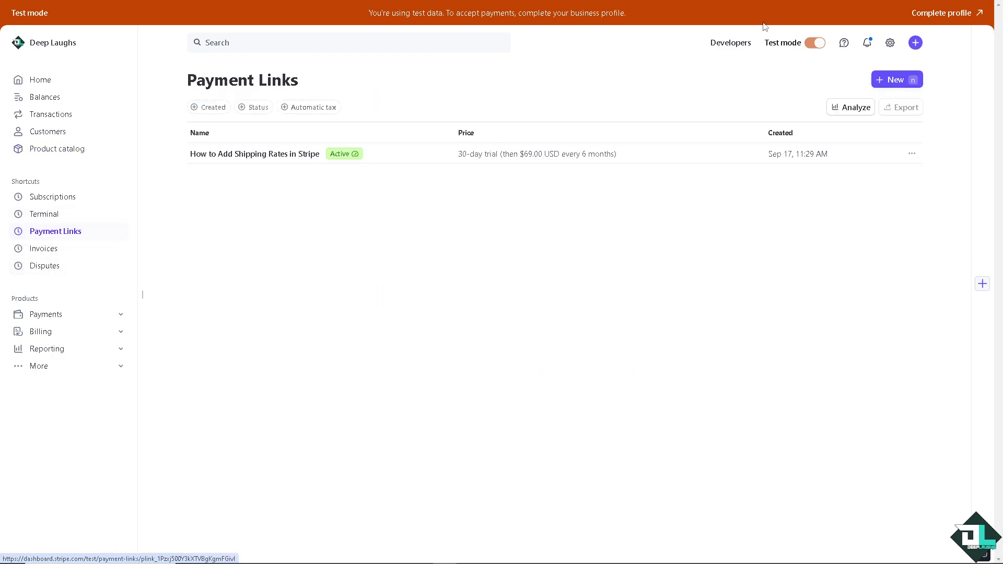
click(889, 81)
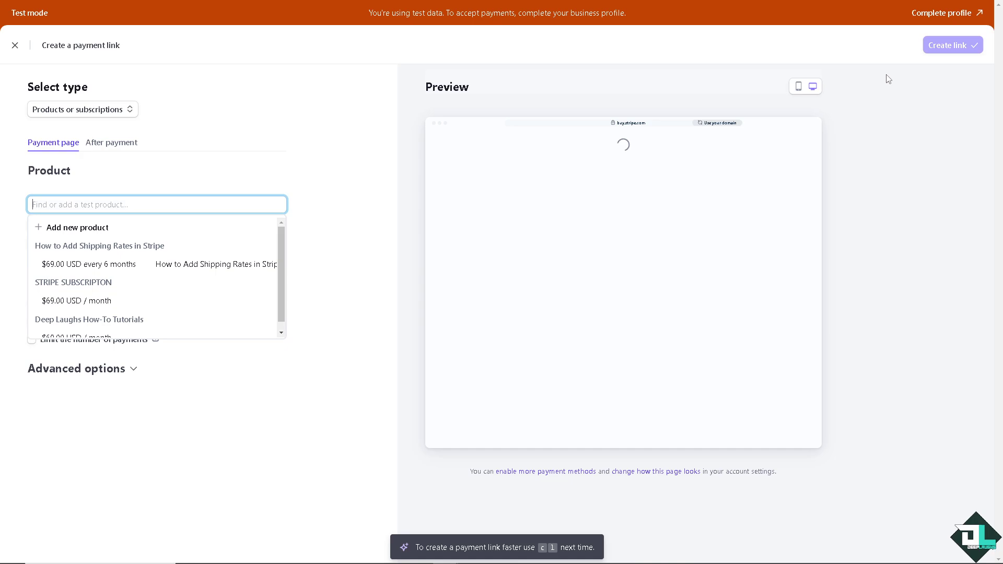
click(168, 170)
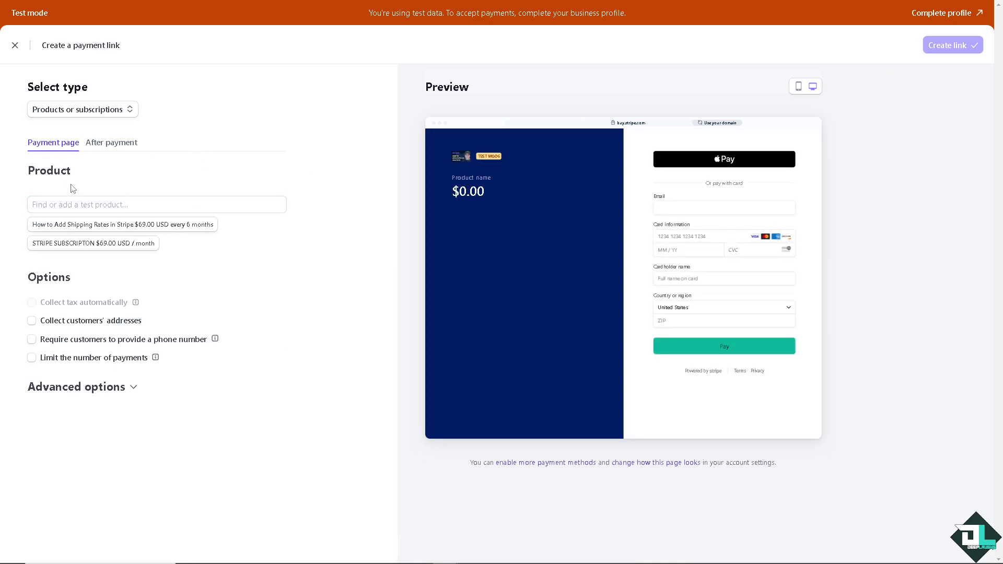
click(70, 205)
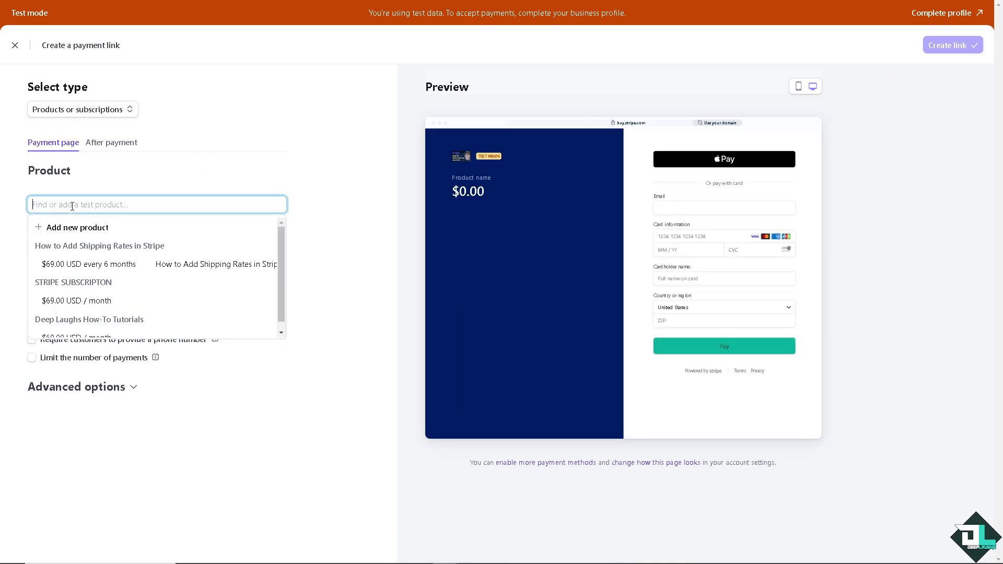
Add a new product with name and description 'How to Change Currency in Stripe'
click(87, 233)
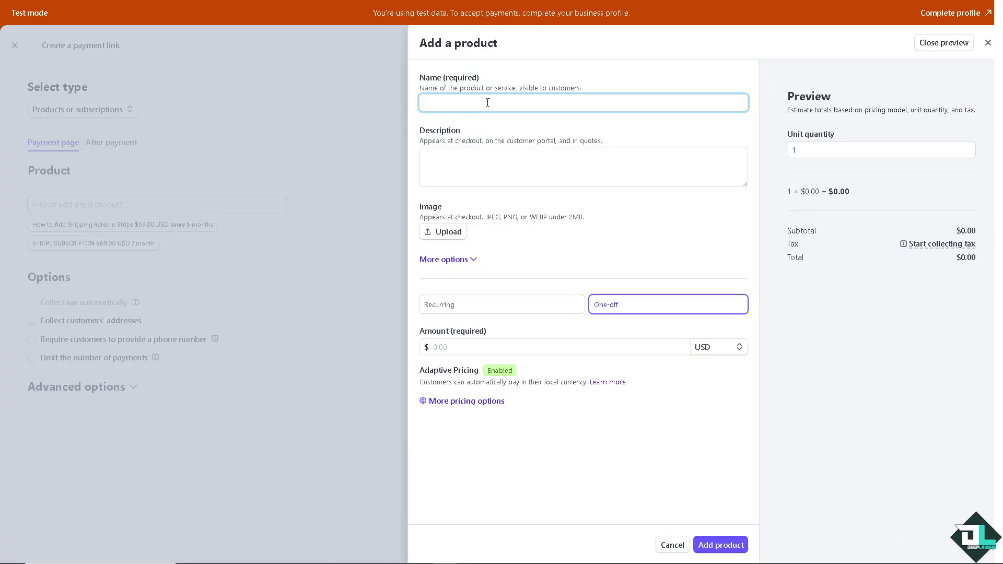
text(How to Change Currency in Stripe)
click(481, 159)
text(How to Change Currency in Stripe)
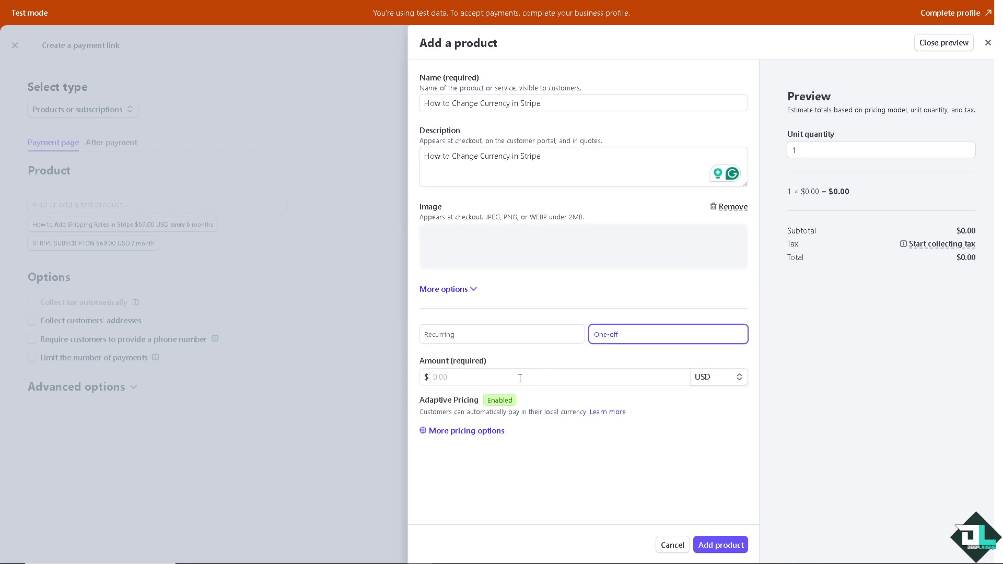
Price the product at 69.00 one-off in GBP
click(517, 377)
key(Down)
key(Return)
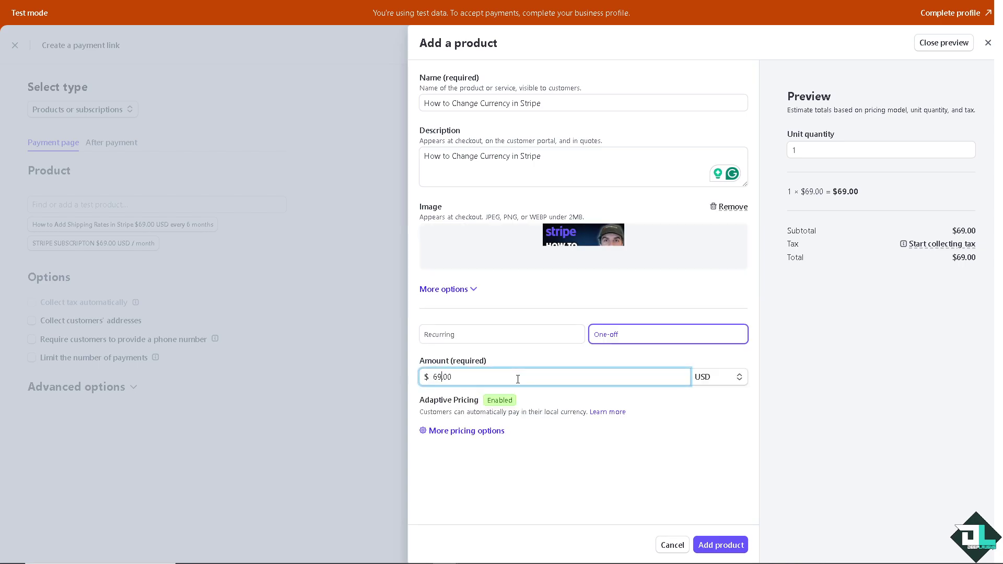
click(715, 380)
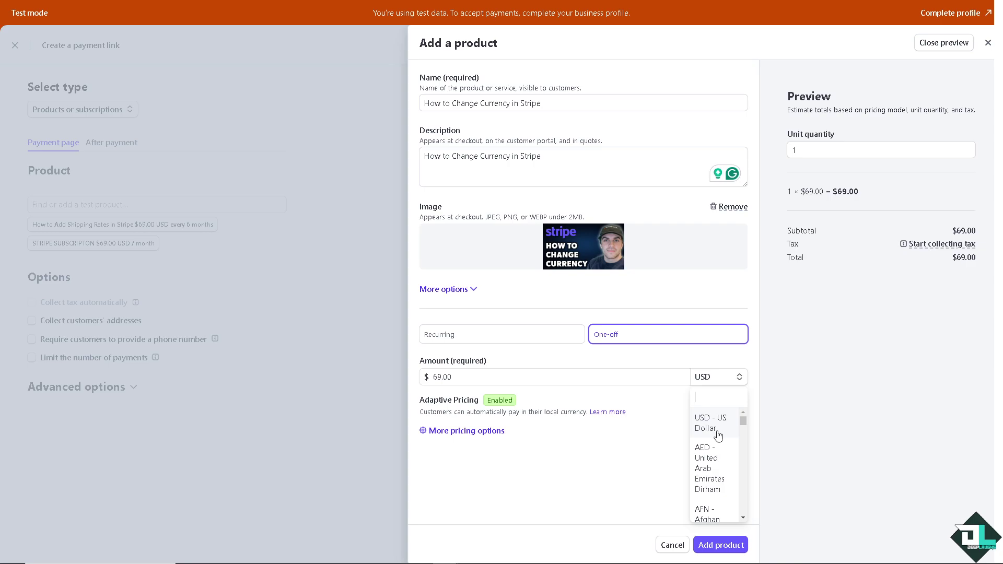
scroll(718, 436, down, 10)
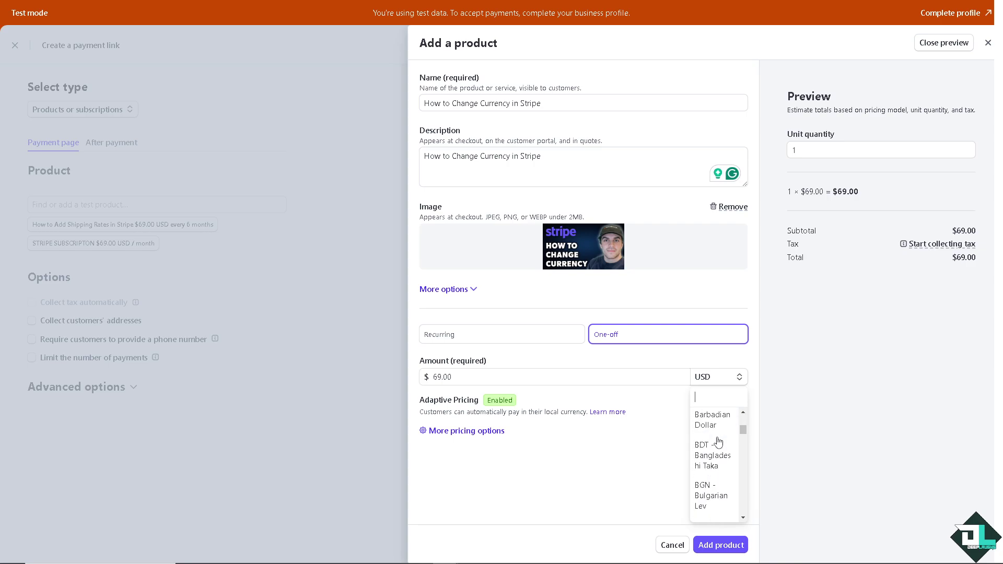
scroll(718, 442, down, 10)
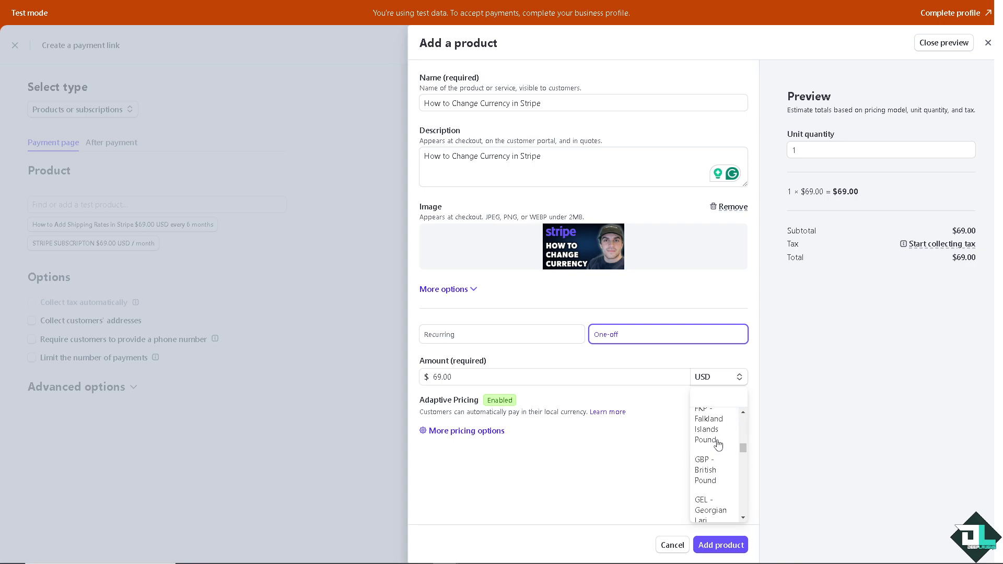
scroll(716, 454, down, 2)
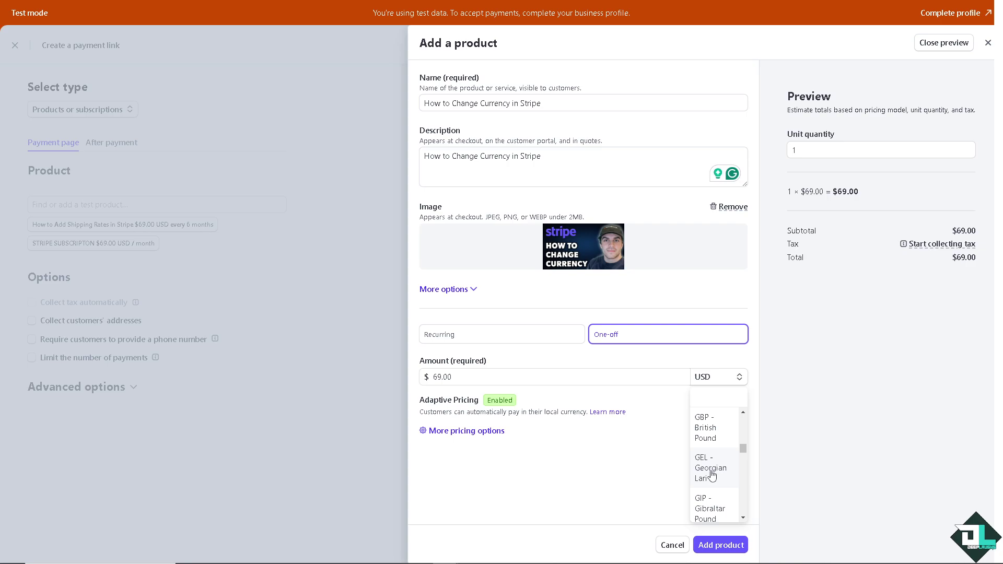
click(700, 431)
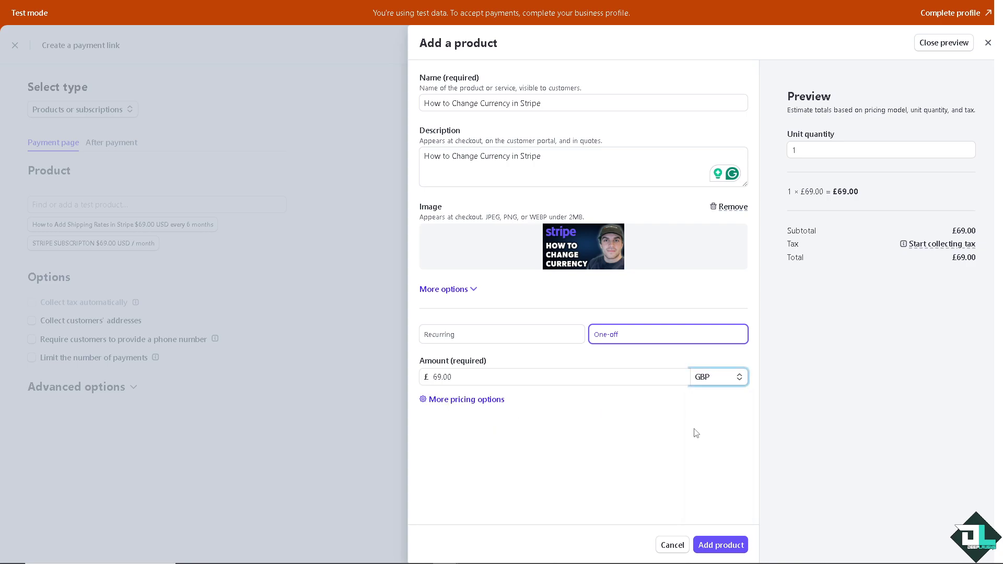
Use the product title as the price description, then discard the unsaved new product
click(451, 401)
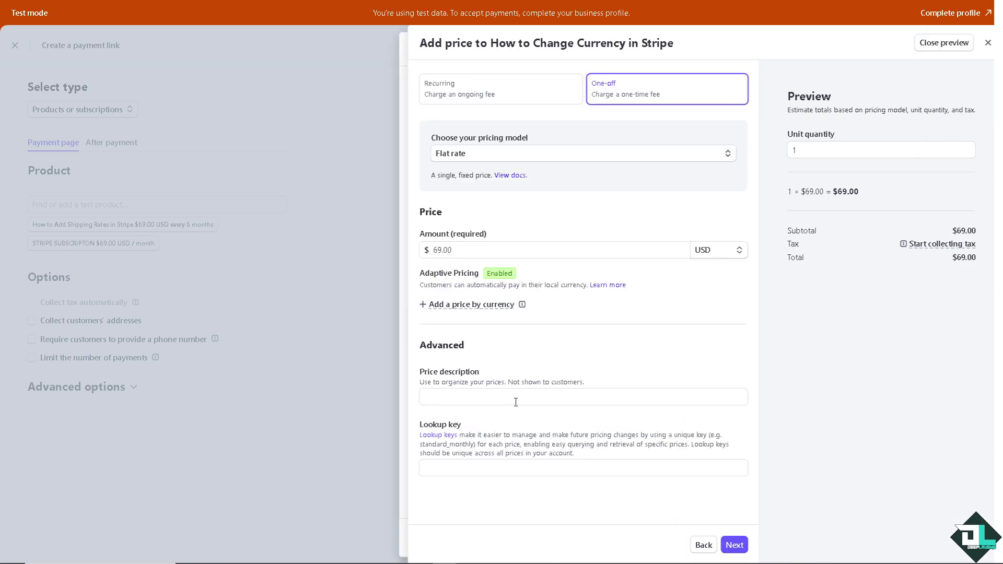
click(547, 400)
text(How to Change Currency in Stripe)
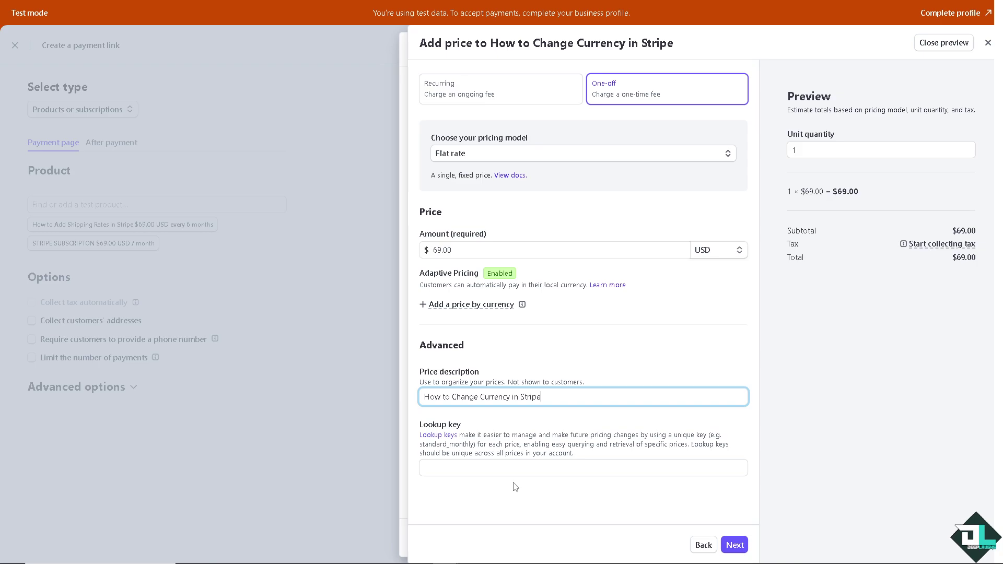
click(734, 544)
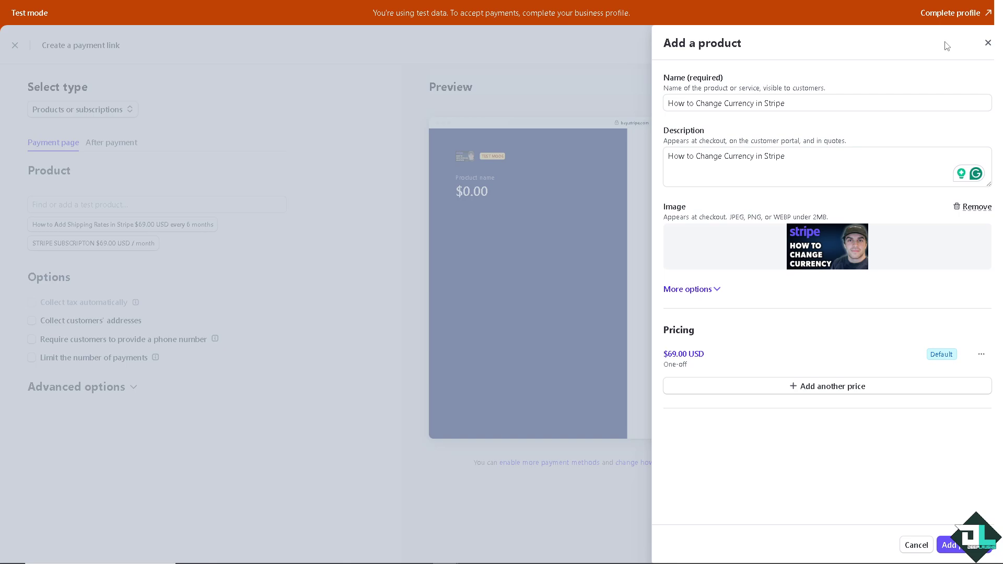
click(987, 42)
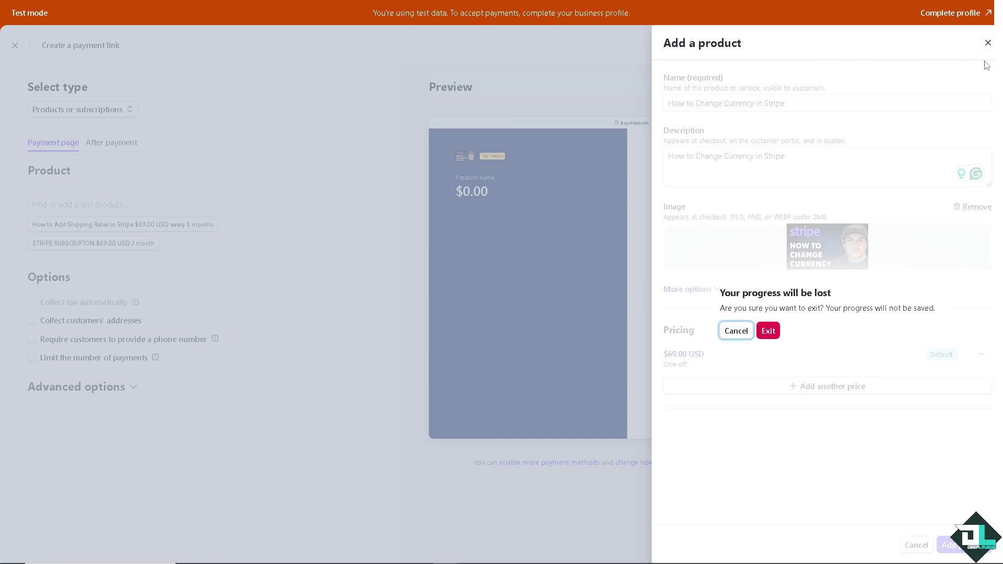
click(764, 334)
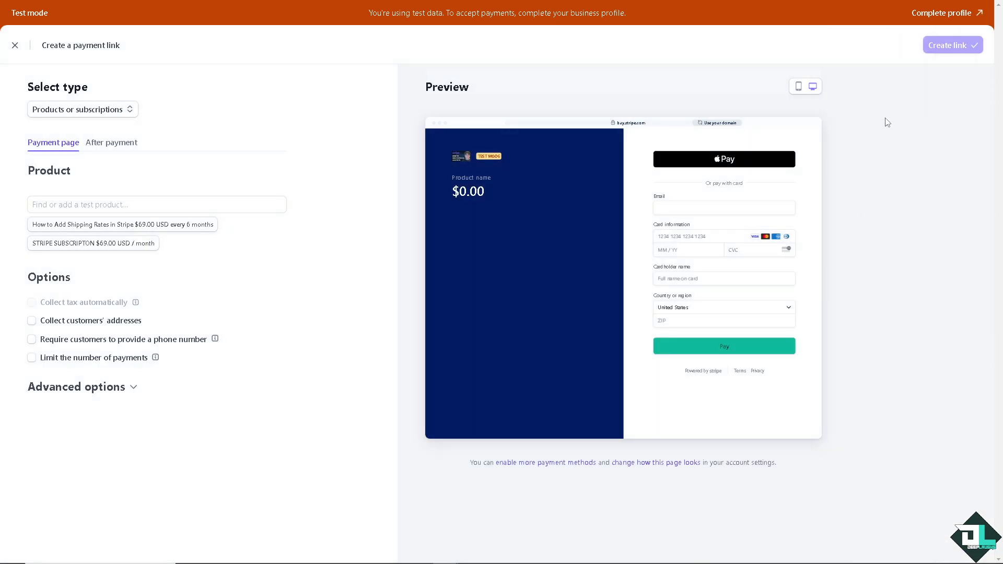
Leave the payment link setup and go to Settings > Payments
click(15, 45)
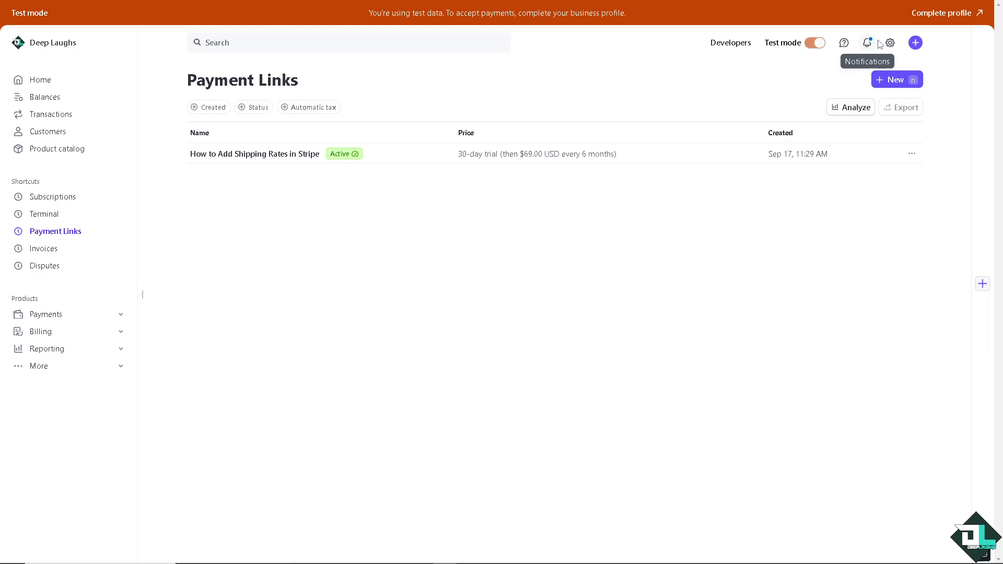
click(889, 44)
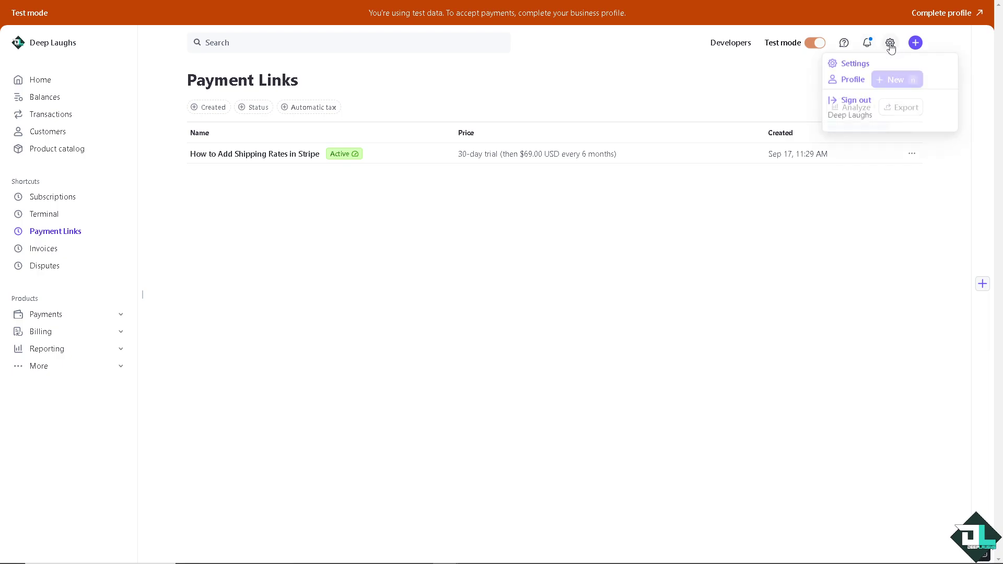
click(867, 64)
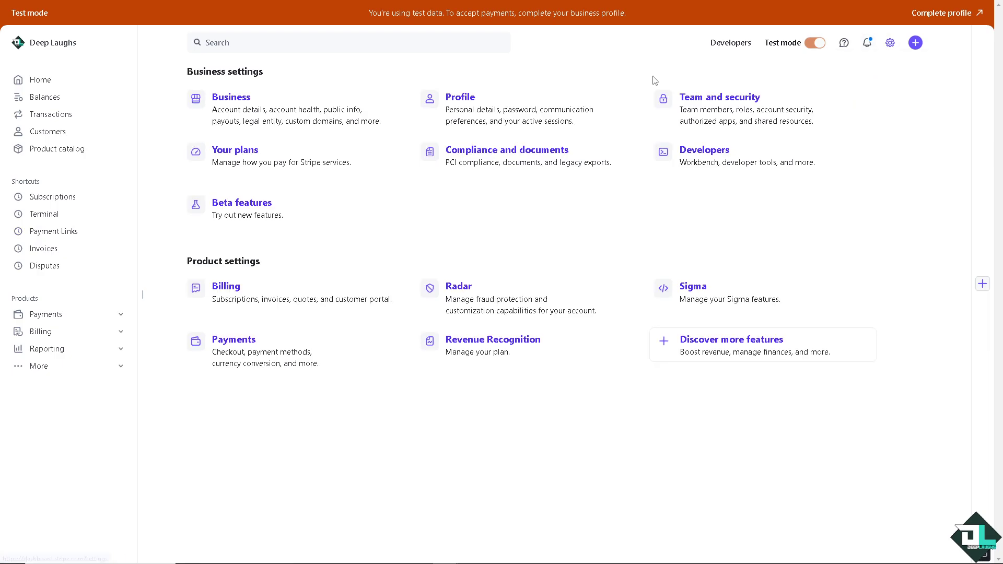
click(244, 367)
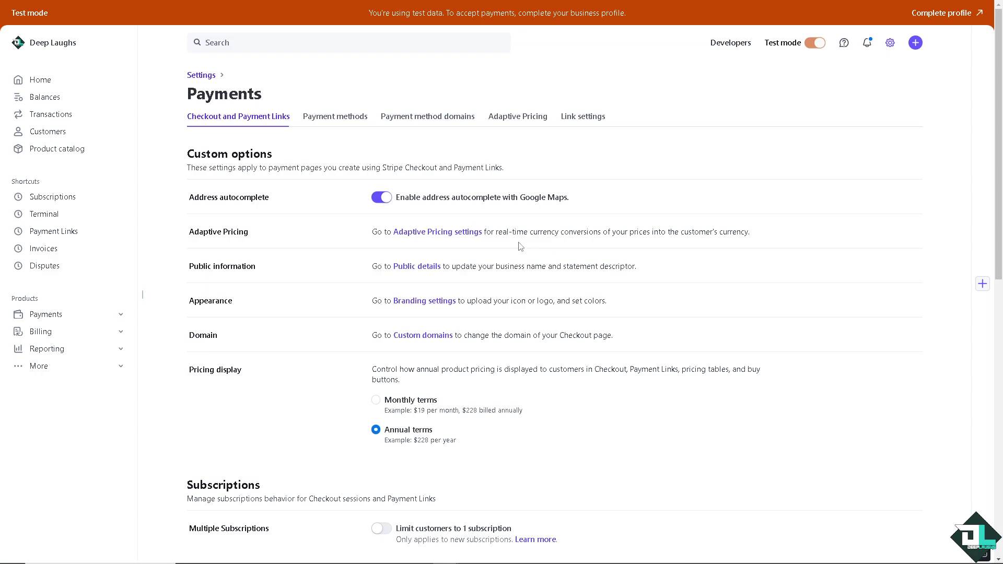
Turn on Adaptive Pricing for Checkout and expand the North America supported currencies
click(428, 233)
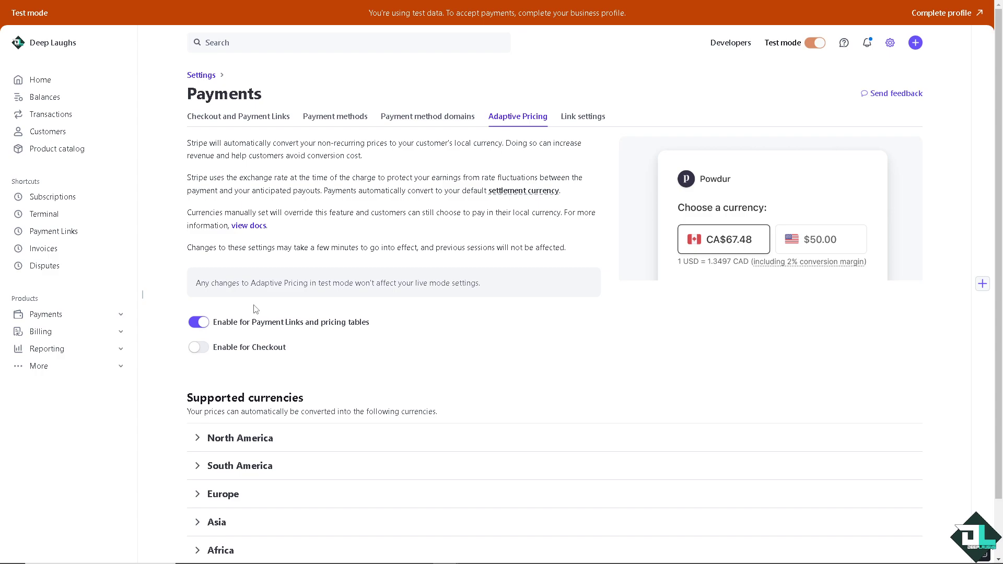
click(206, 349)
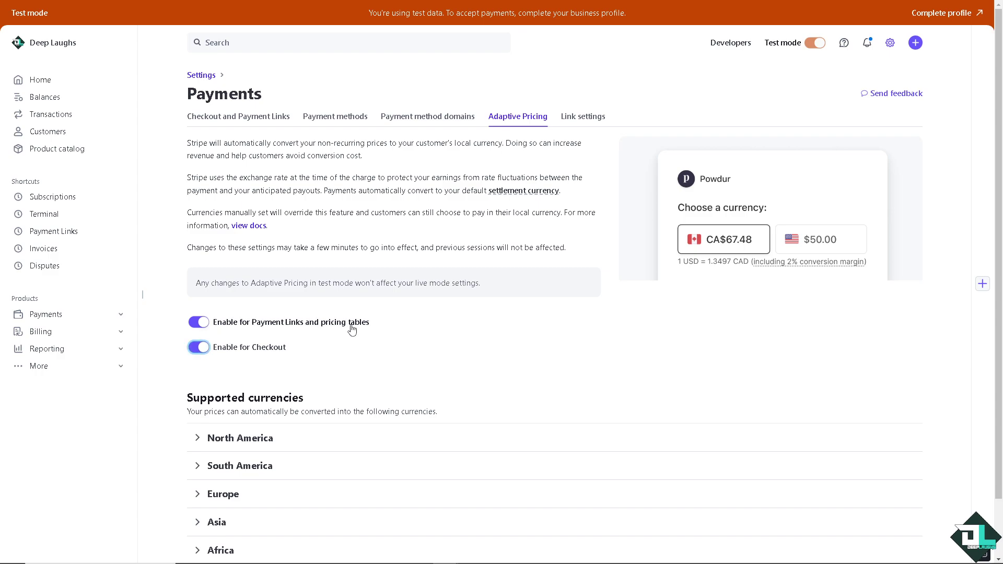
scroll(352, 329, down, 1)
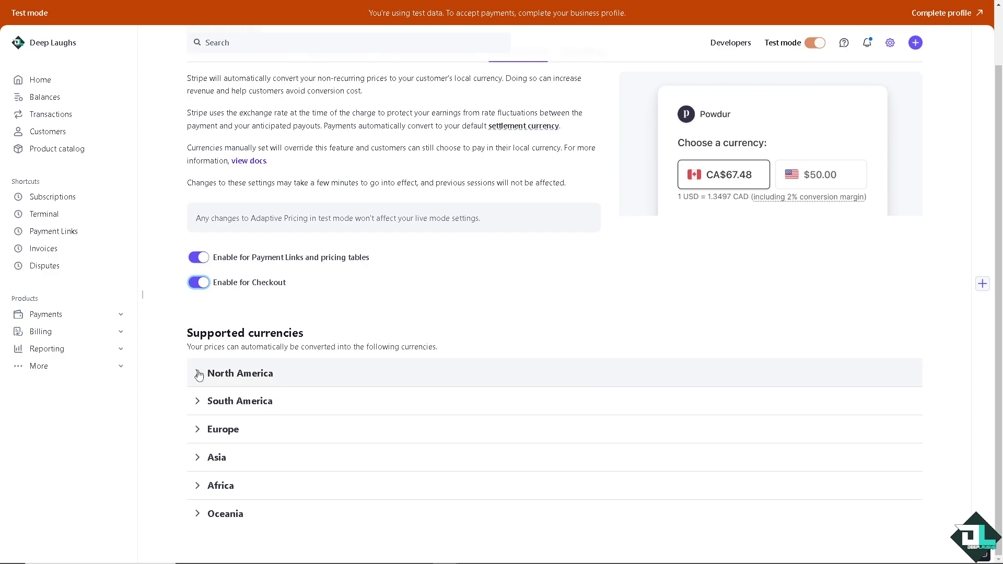
drag(222, 348, 433, 348)
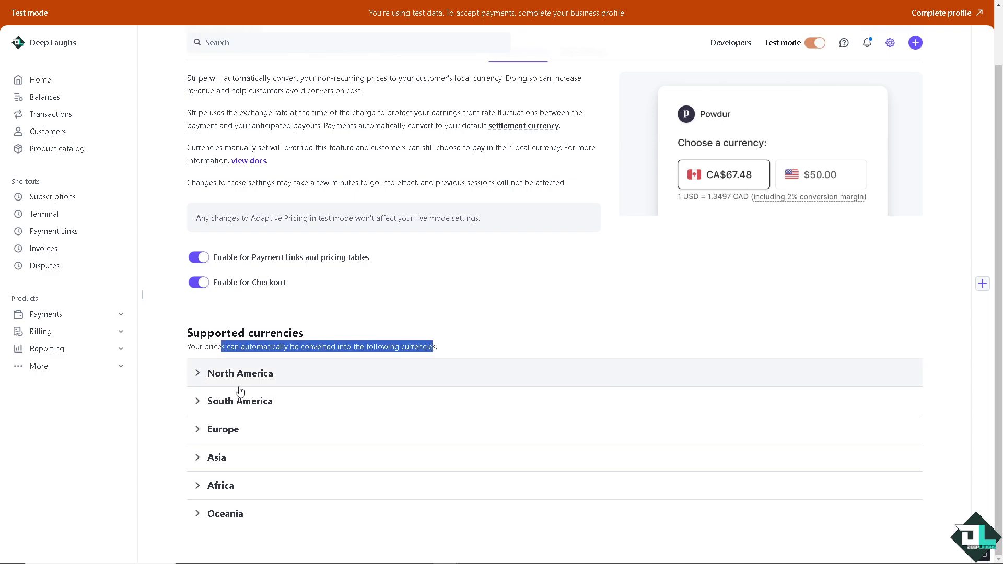
click(199, 374)
scroll(300, 308, down, 10)
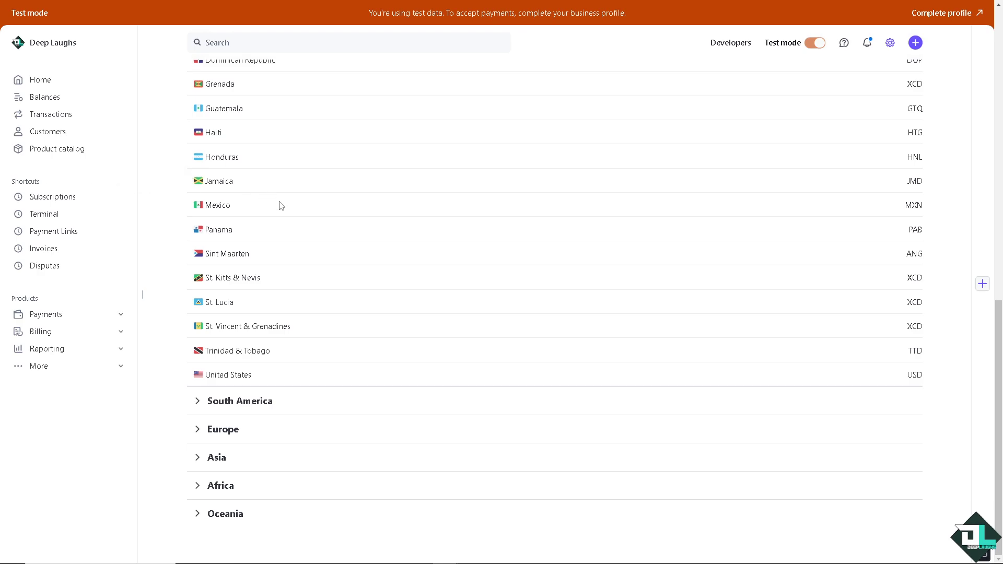
scroll(390, 270, up, 12)
scroll(392, 266, up, 1)
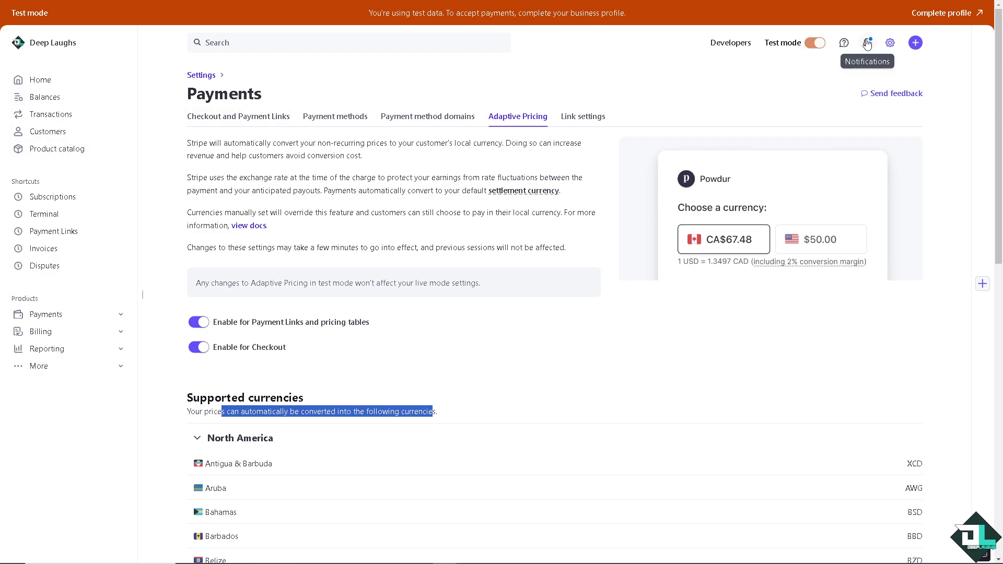
Go to Settings > Business > External payout accounts and scheduling, showing USD as default
click(892, 44)
click(857, 66)
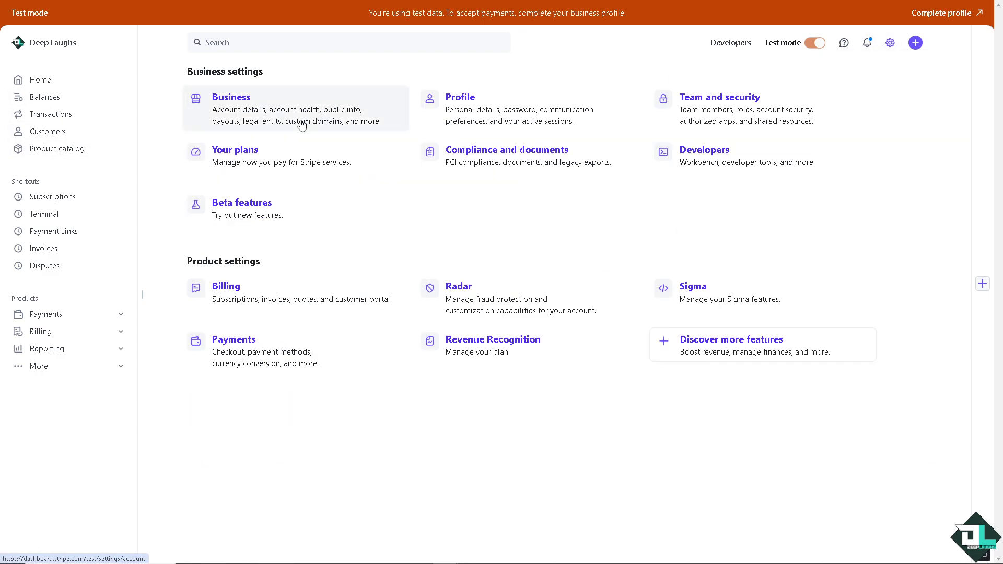
click(258, 108)
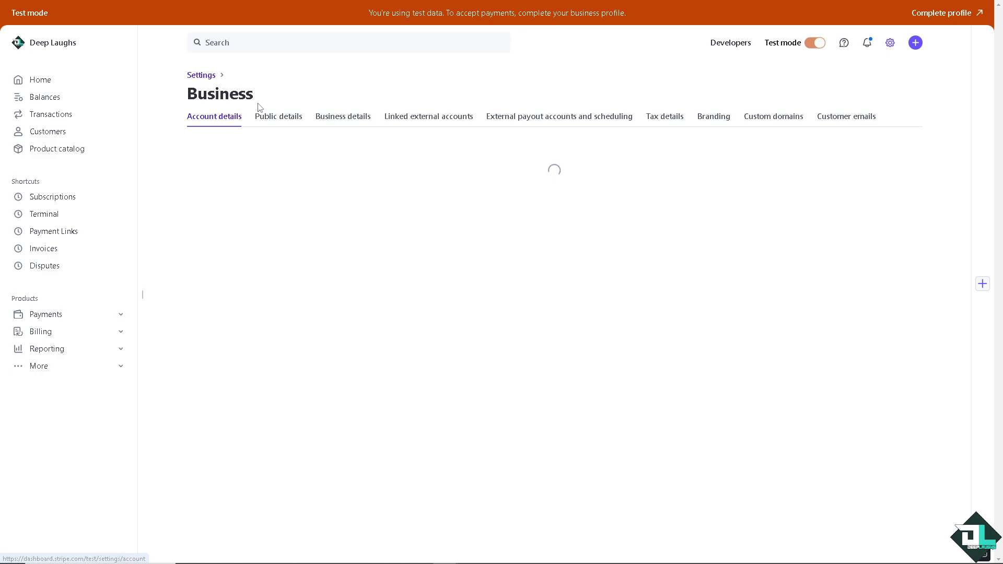
click(518, 121)
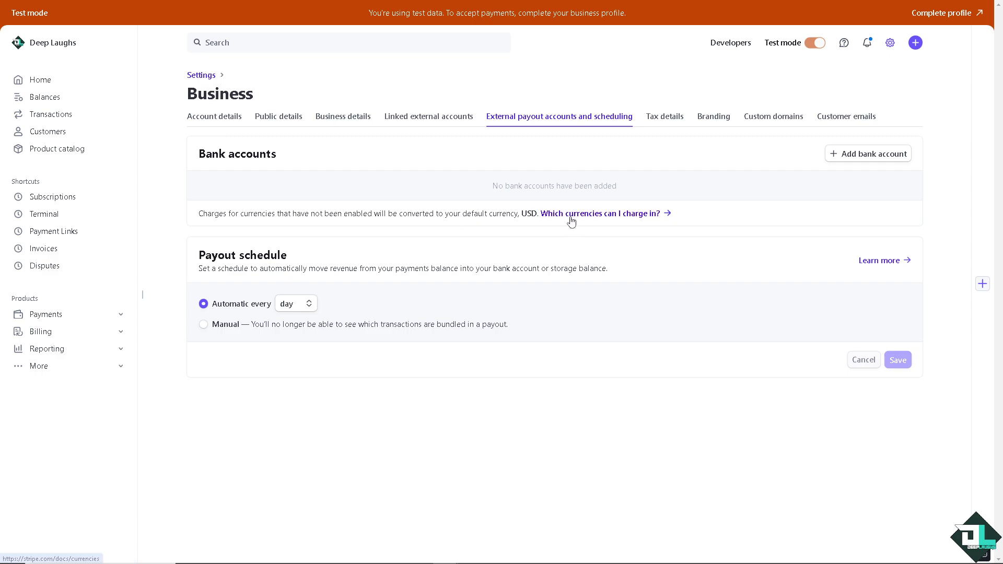
click(600, 214)
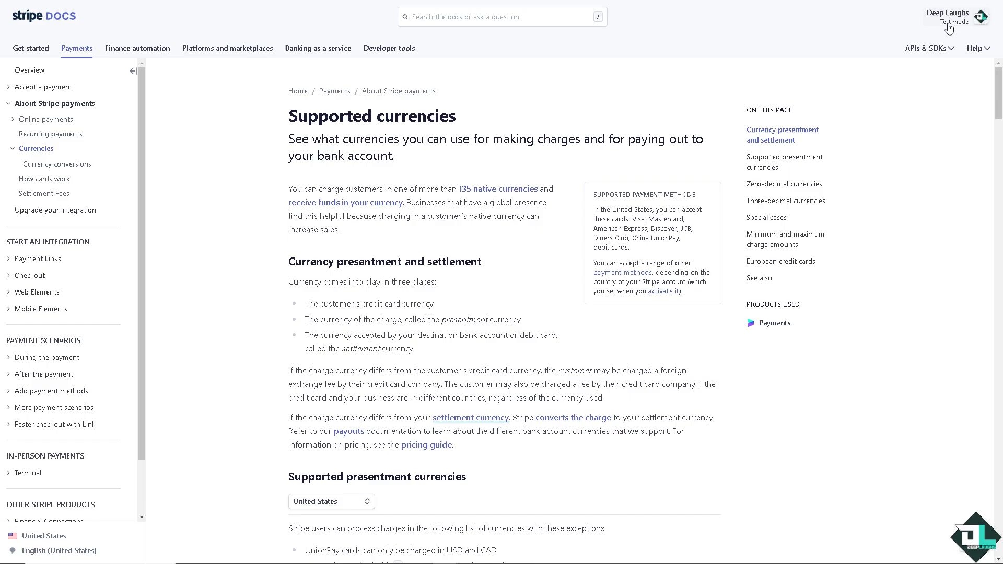
click(957, 18)
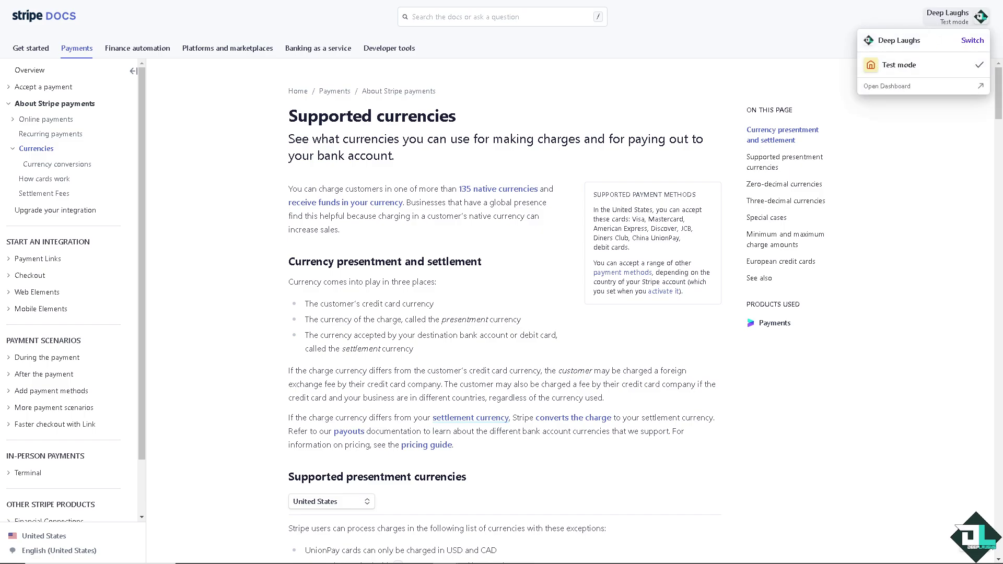
key(ctrl+w)
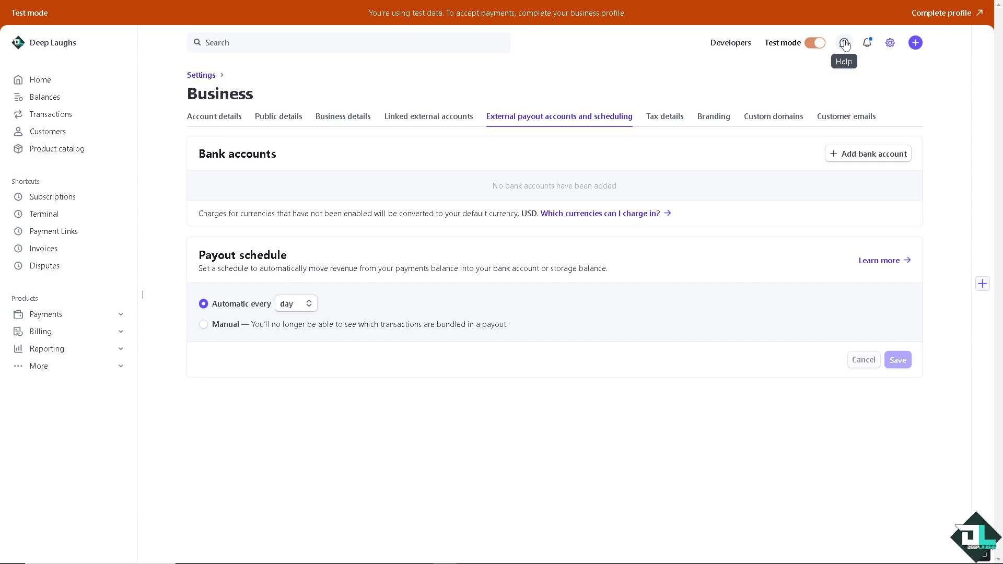
Reach Stripe's support articles through Help > Support center
click(844, 45)
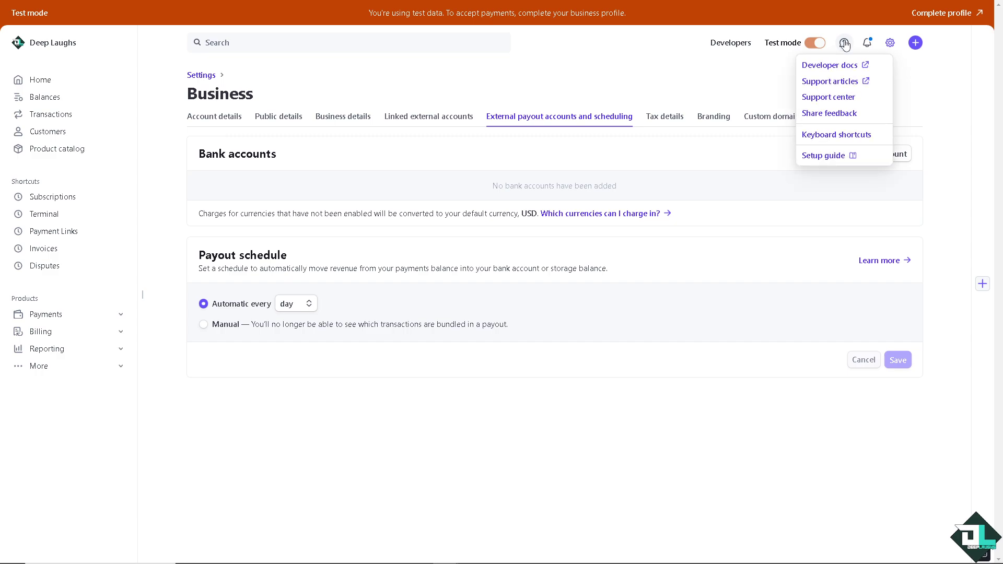
click(825, 99)
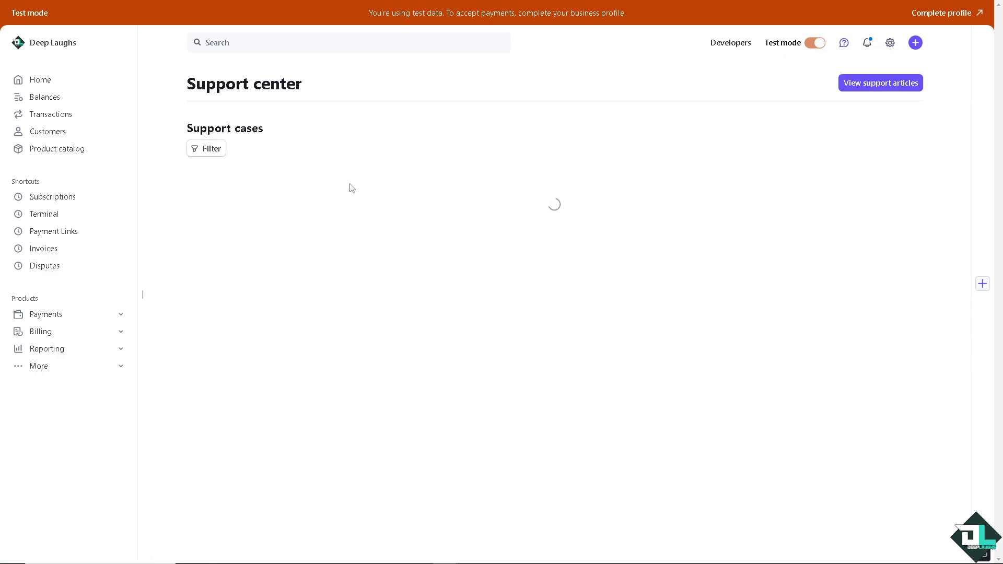
click(894, 83)
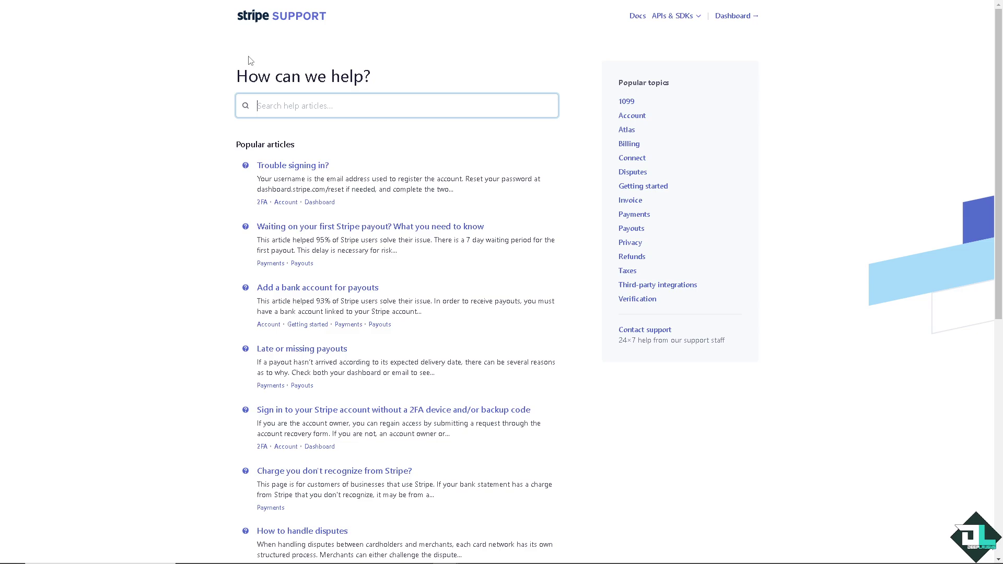
Search support for 'How to Change Currency in Stripe', then go to Contact Sales
click(657, 336)
click(374, 107)
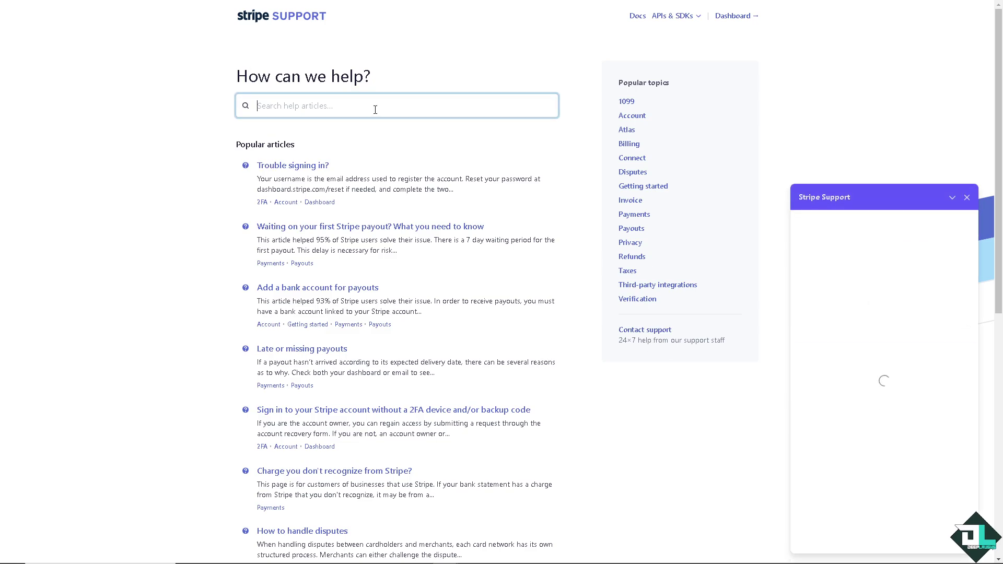
text(How to Change Currency in Stripe)
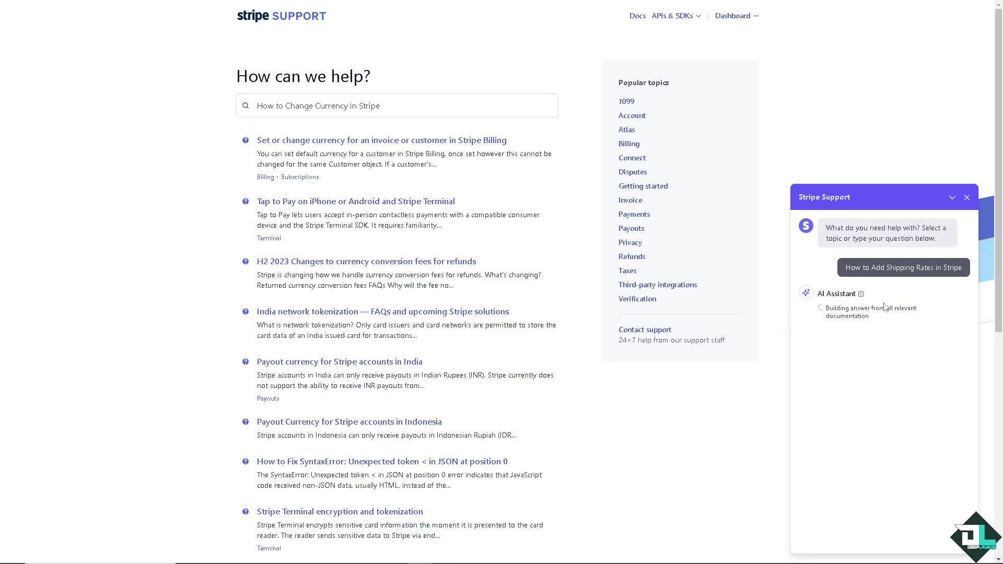
scroll(494, 350, down, 7)
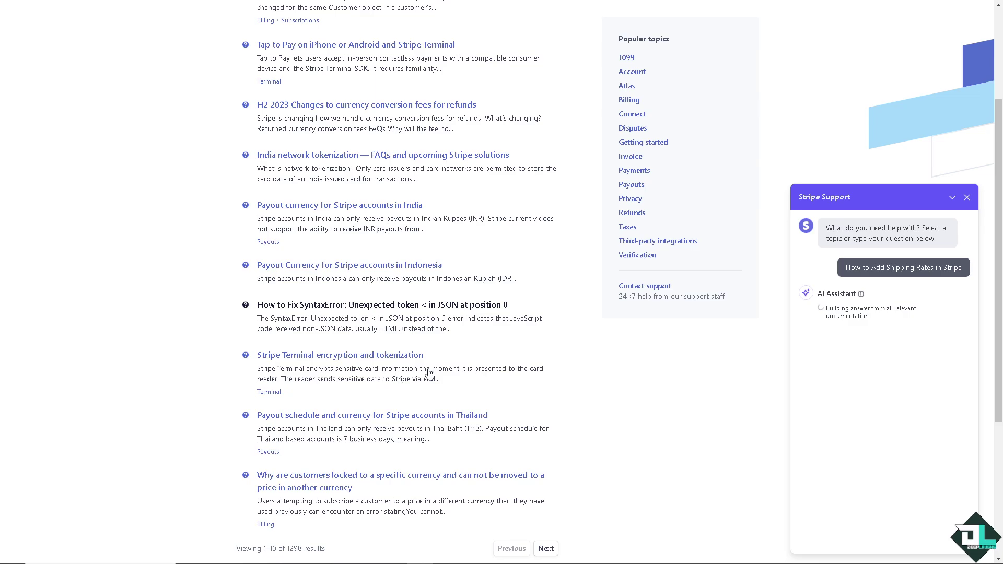
click(472, 418)
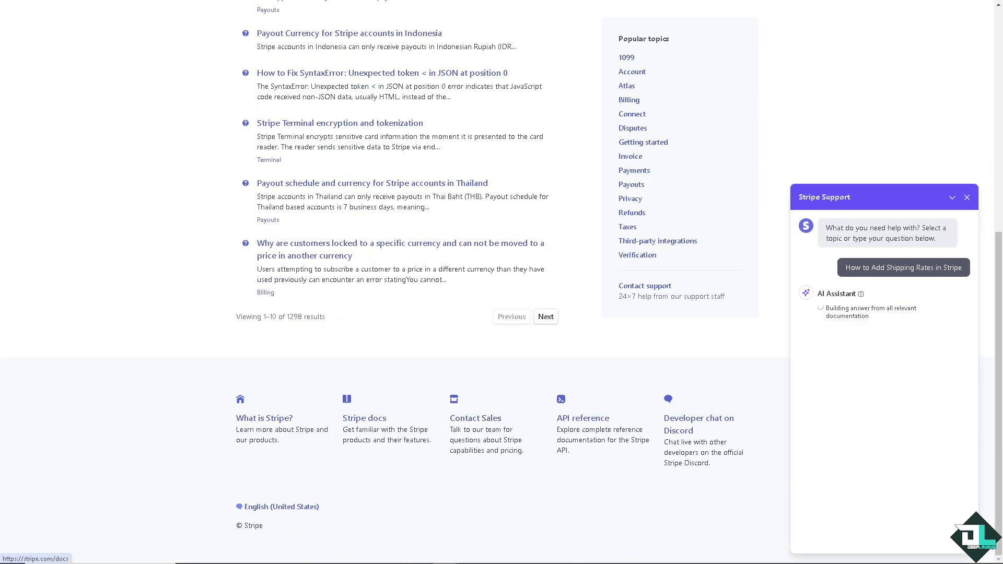